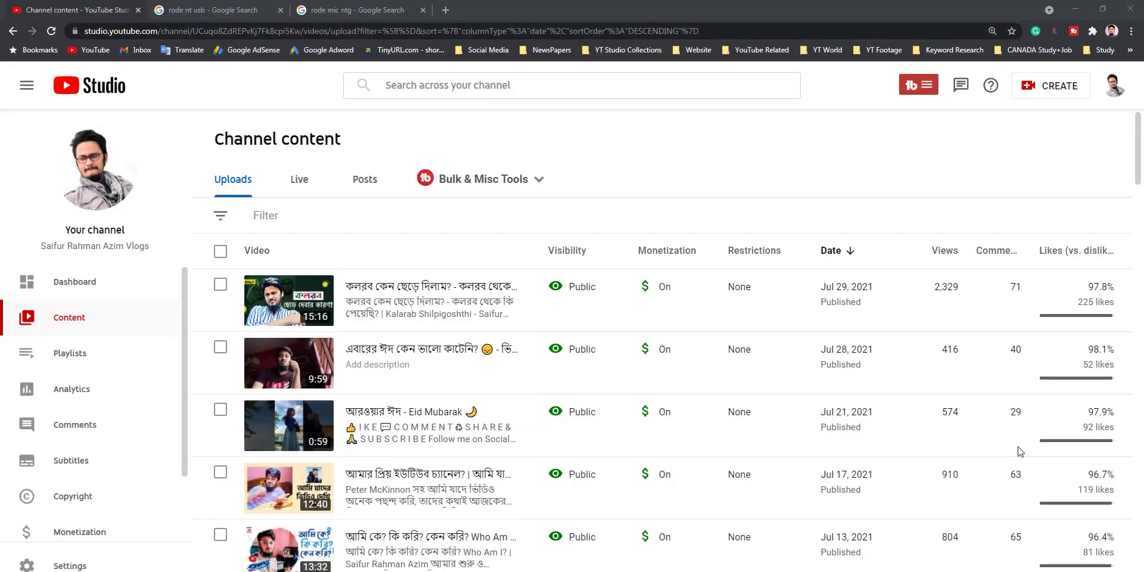
Open the details page of the 9:59 video published Jul 28, 2021 in a new tab
mouse_move(1097, 441)
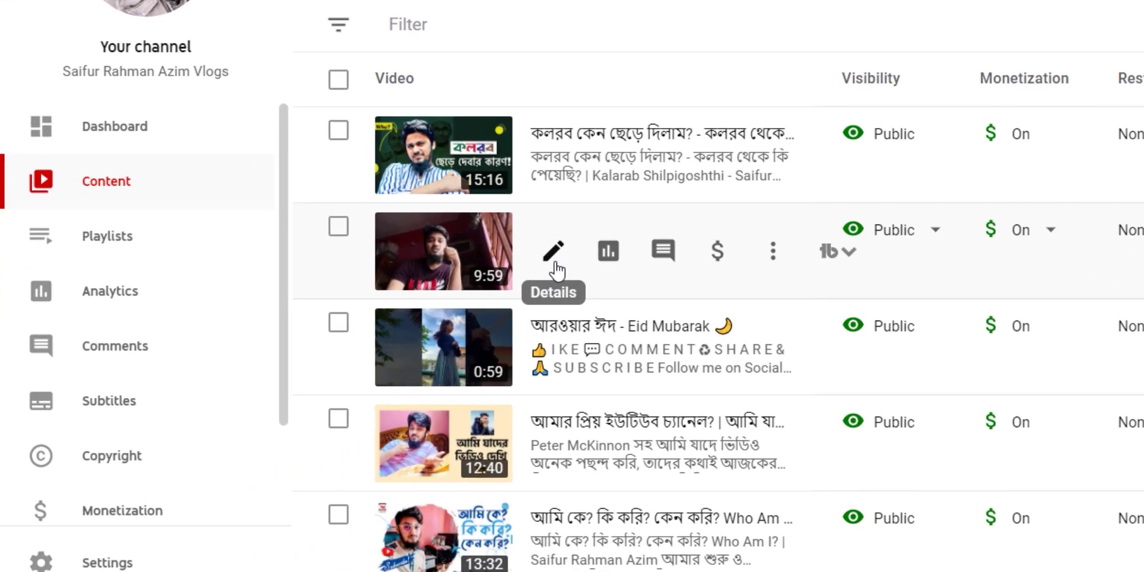
right_click(553, 261)
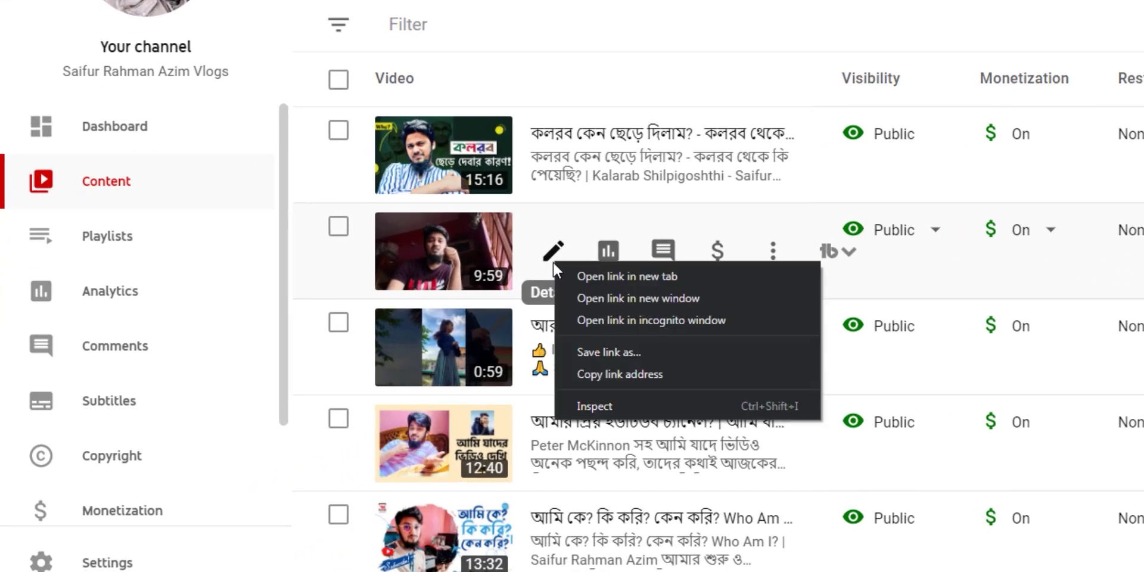
click(632, 278)
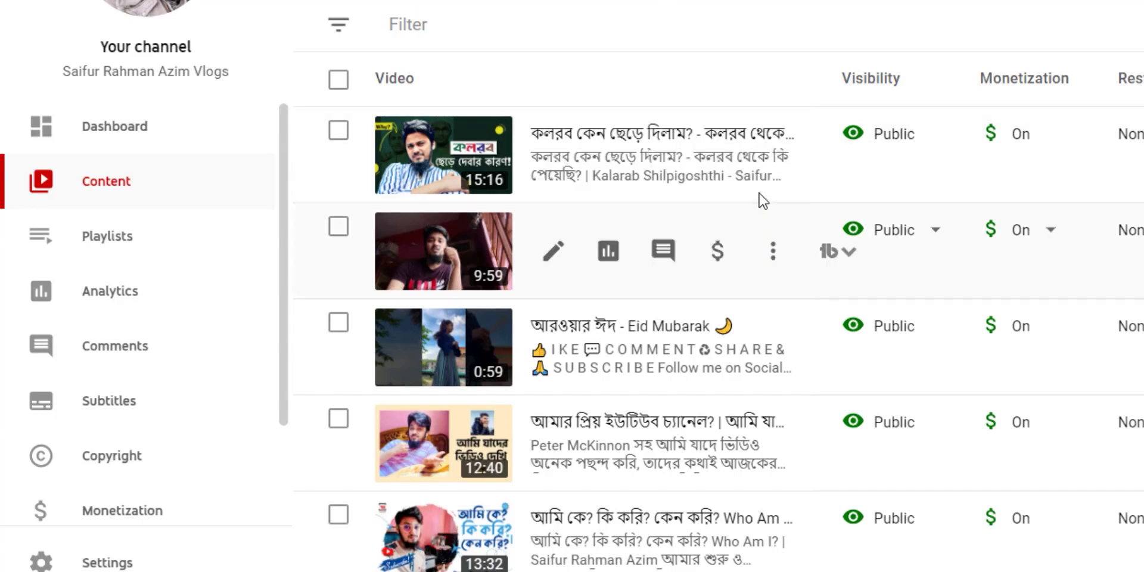
Find the 6:11 Spicy Noodles Challenge video among the older uploads and open its details page in a new tab
scroll(757, 328, down, 10)
scroll(894, 447, down, 15)
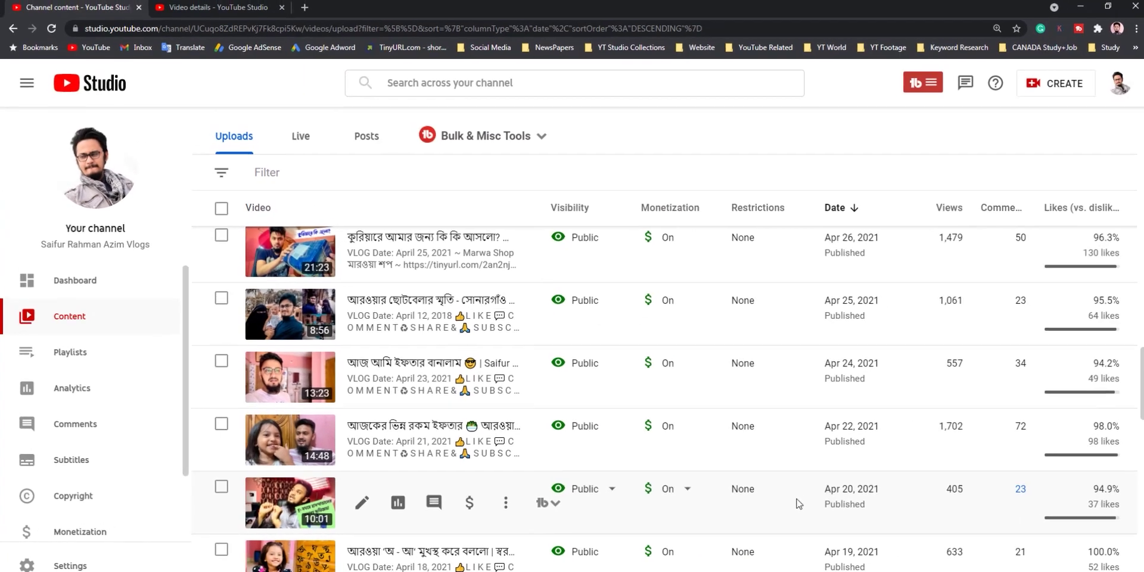
scroll(1059, 481, down, 3)
scroll(797, 514, down, 7)
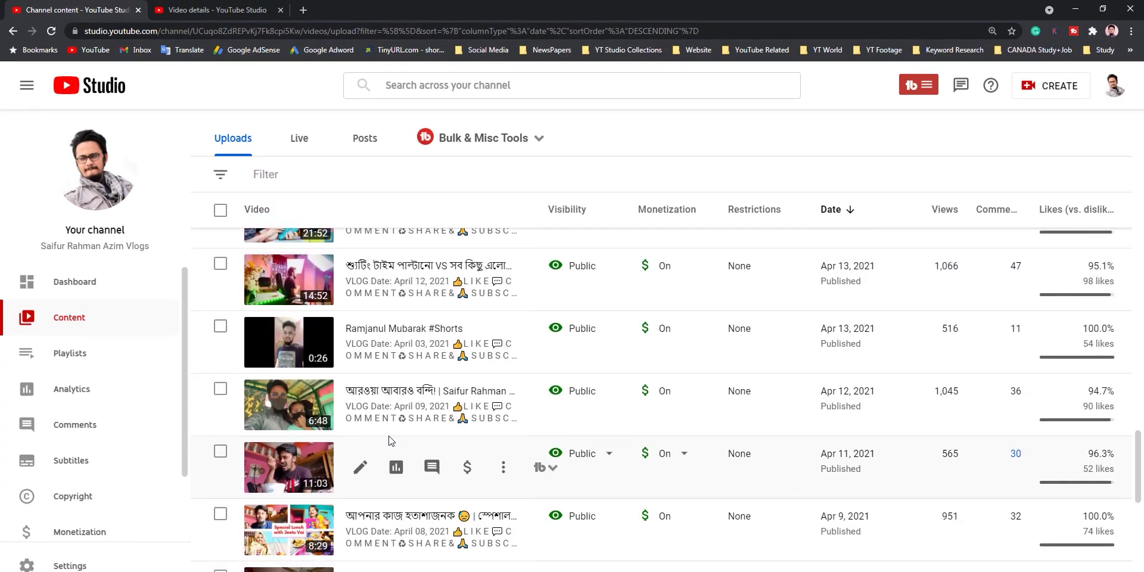
scroll(846, 554, down, 5)
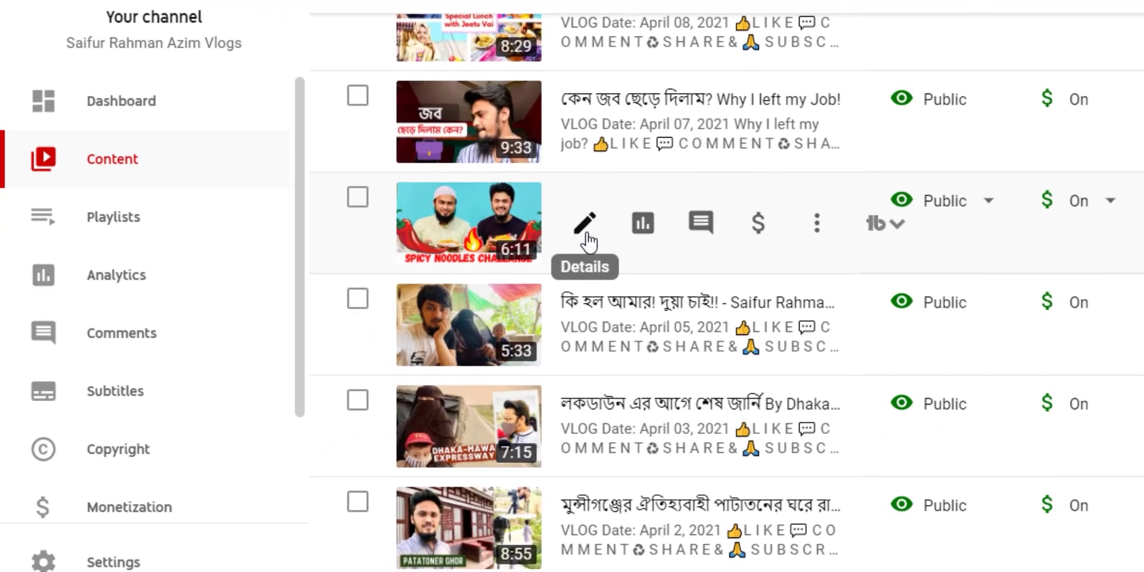
right_click(362, 362)
click(470, 331)
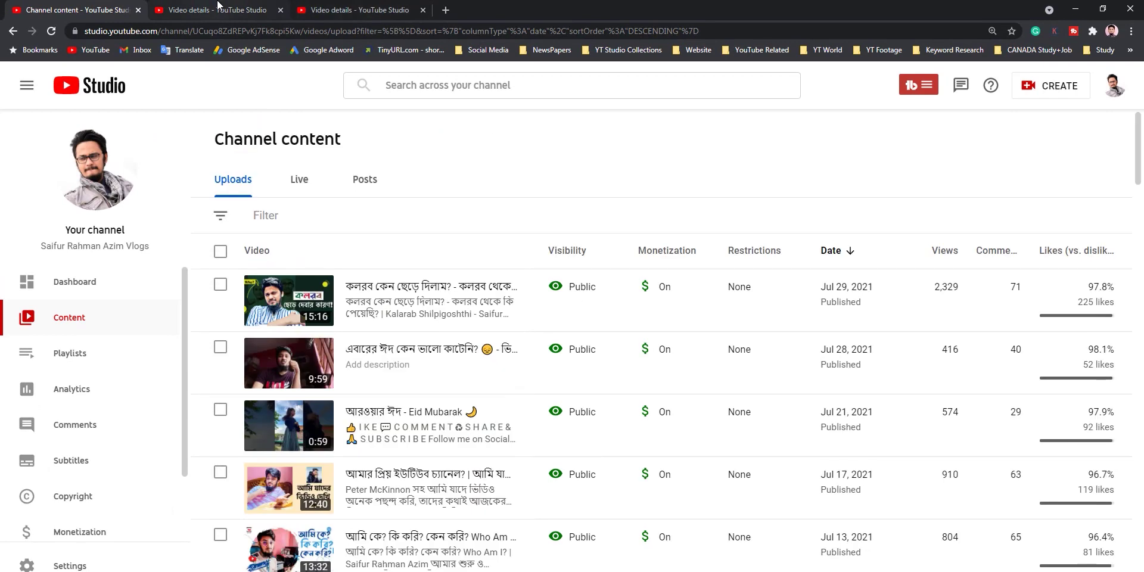
Enable ads during video (mid-roll) in the monetization settings of the 9:59 video
click(217, 9)
scroll(714, 463, down, 2)
scroll(674, 471, up, 2)
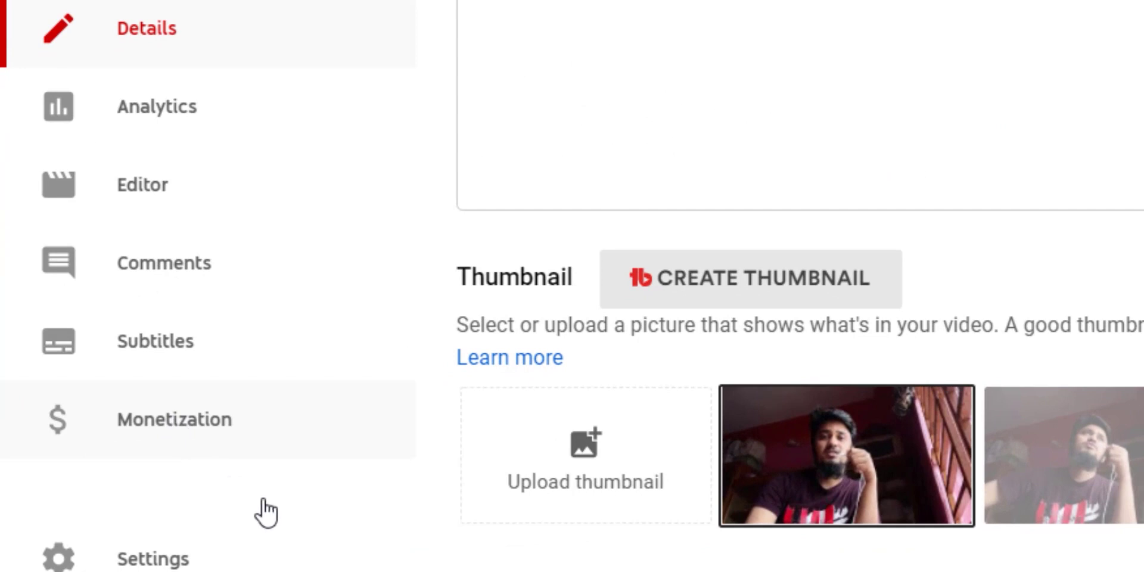
click(262, 447)
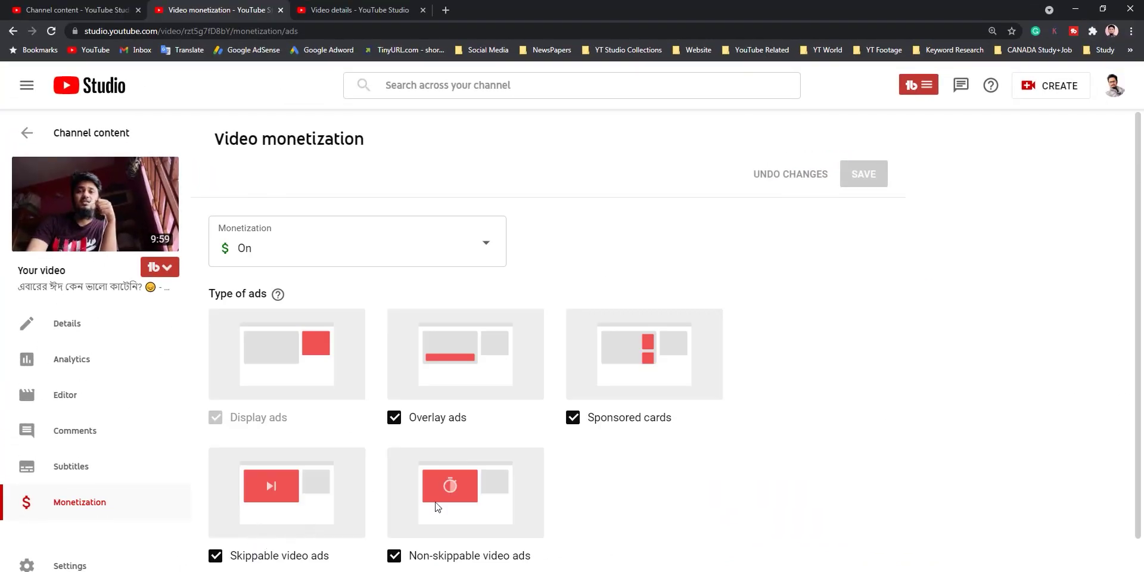
scroll(437, 507, down, 2)
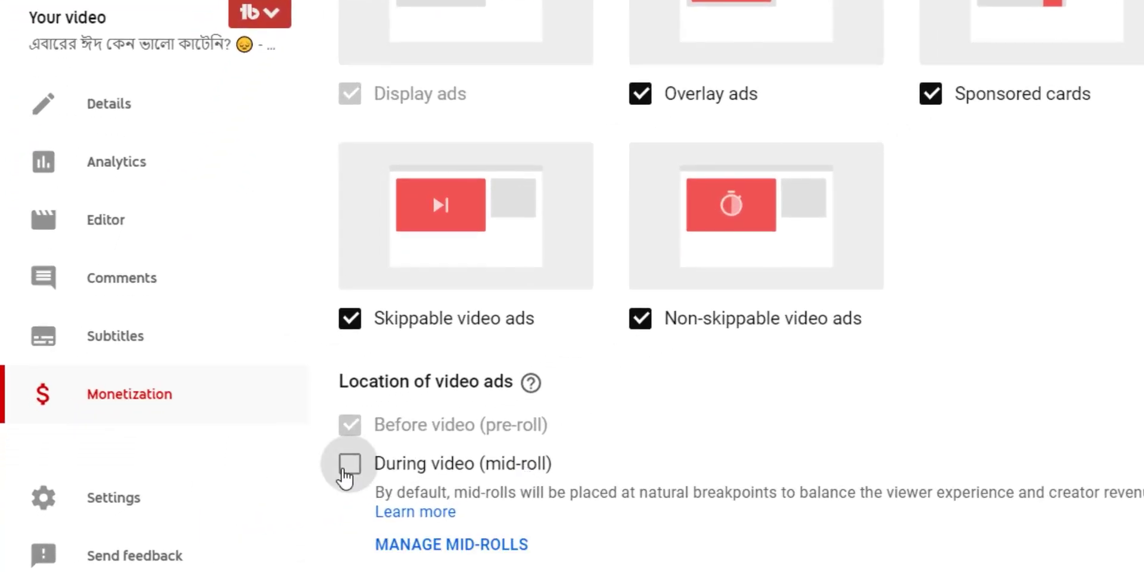
click(345, 470)
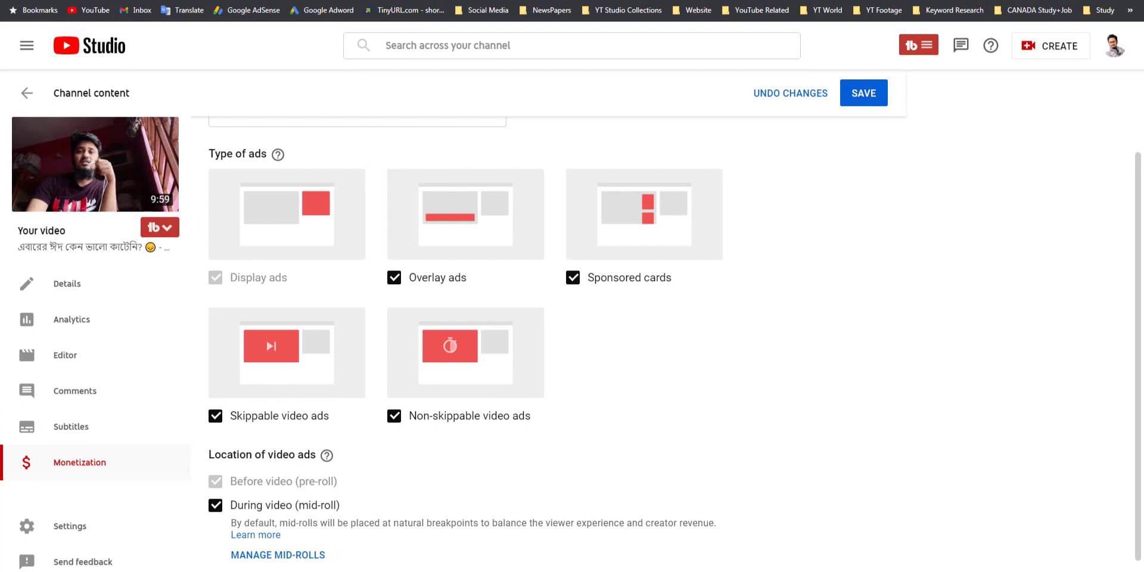
scroll(298, 551, down, 1)
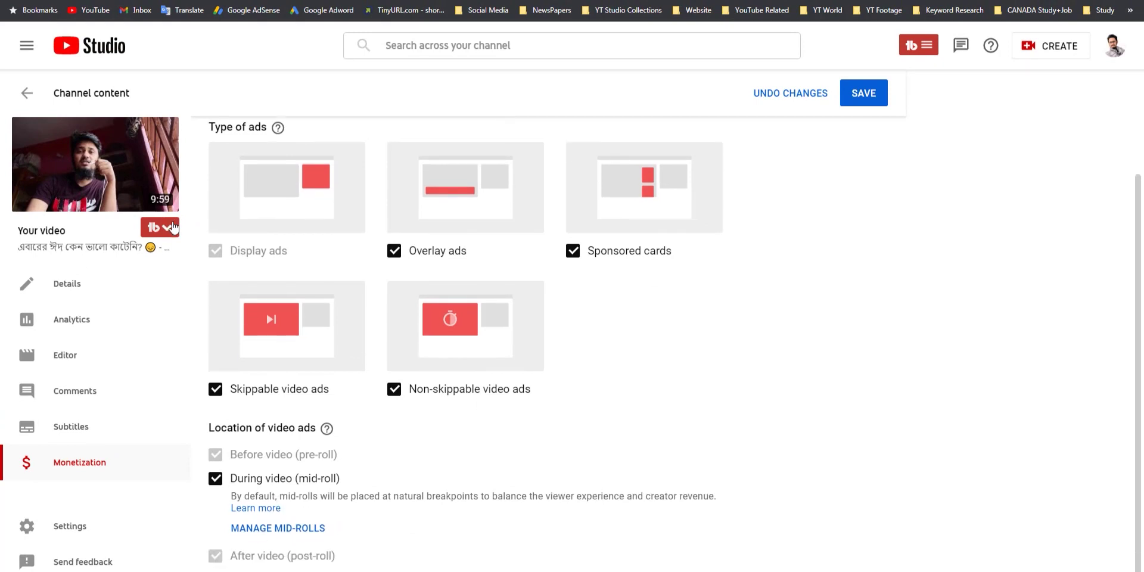
mouse_move(165, 210)
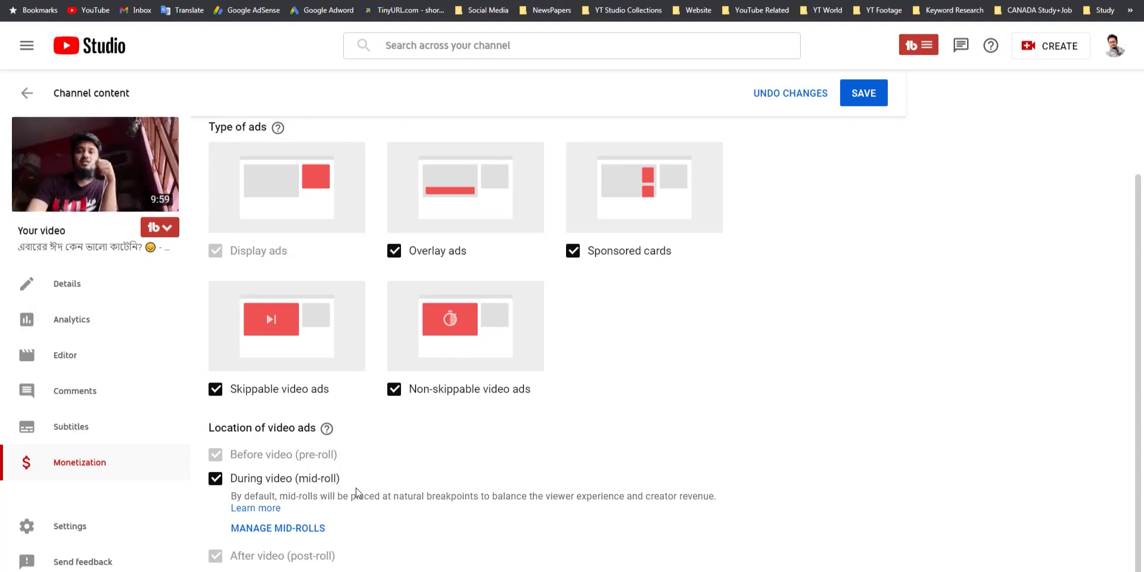
Examine the video ad location options in the monetization settings of the 6:11 Spicy Noodles Challenge video
click(378, 10)
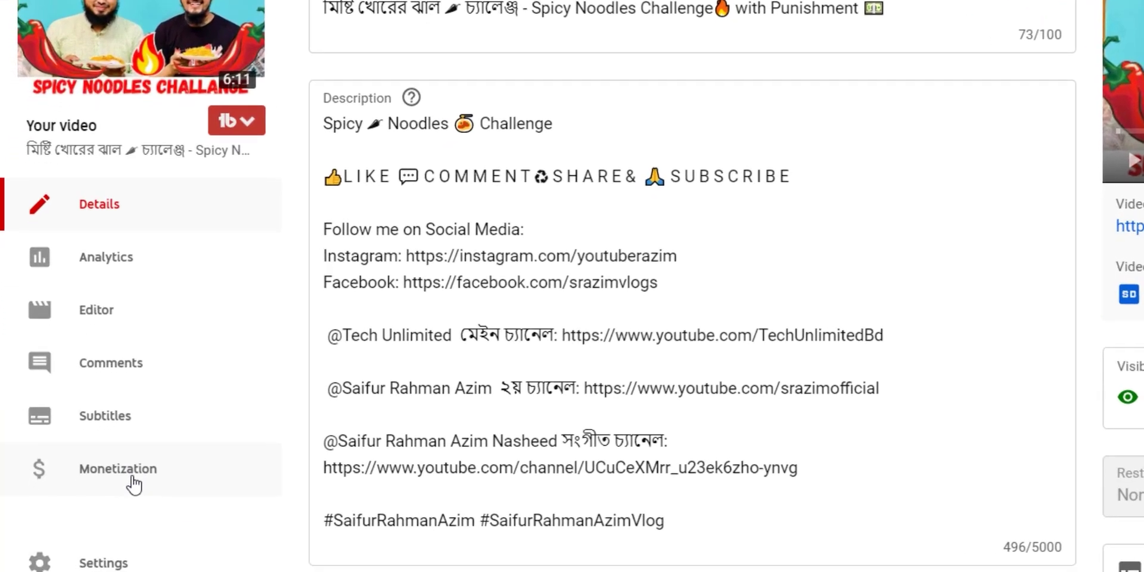
click(88, 497)
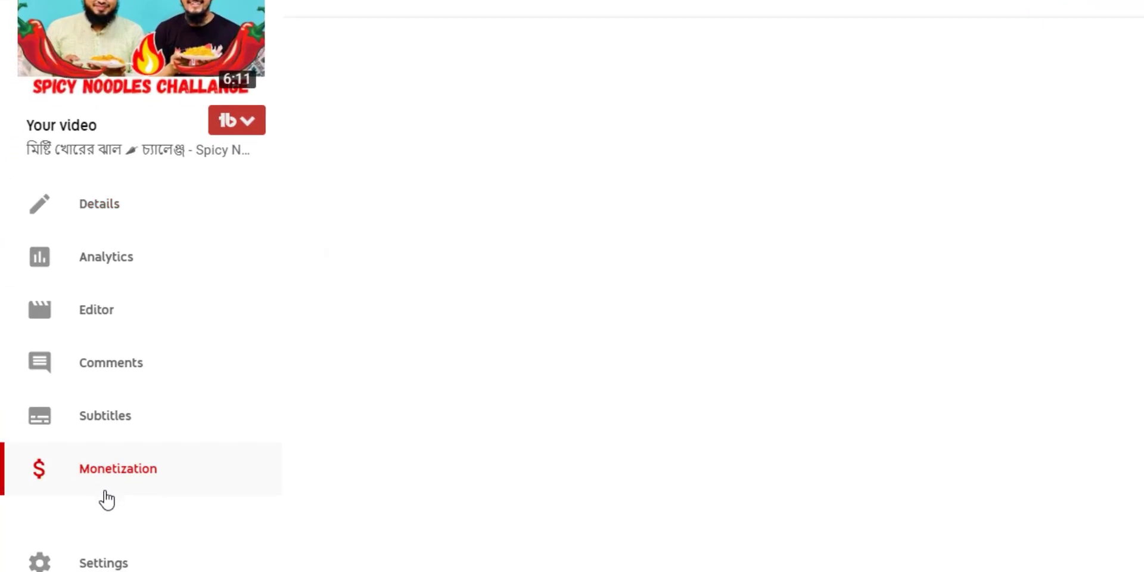
scroll(764, 424, down, 4)
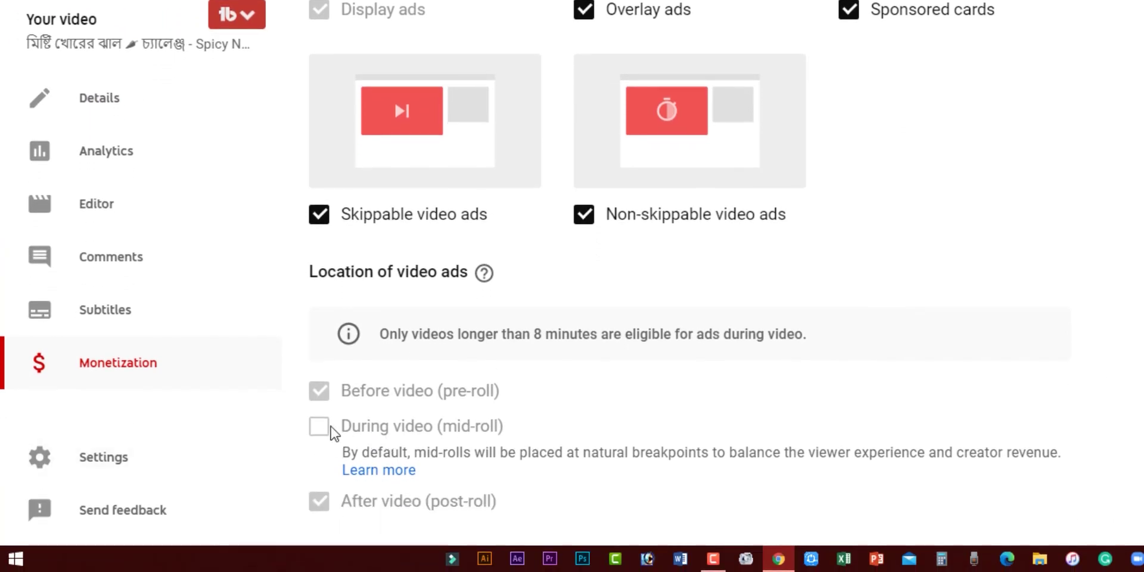
scroll(697, 442, up, 3)
scroll(691, 445, down, 3)
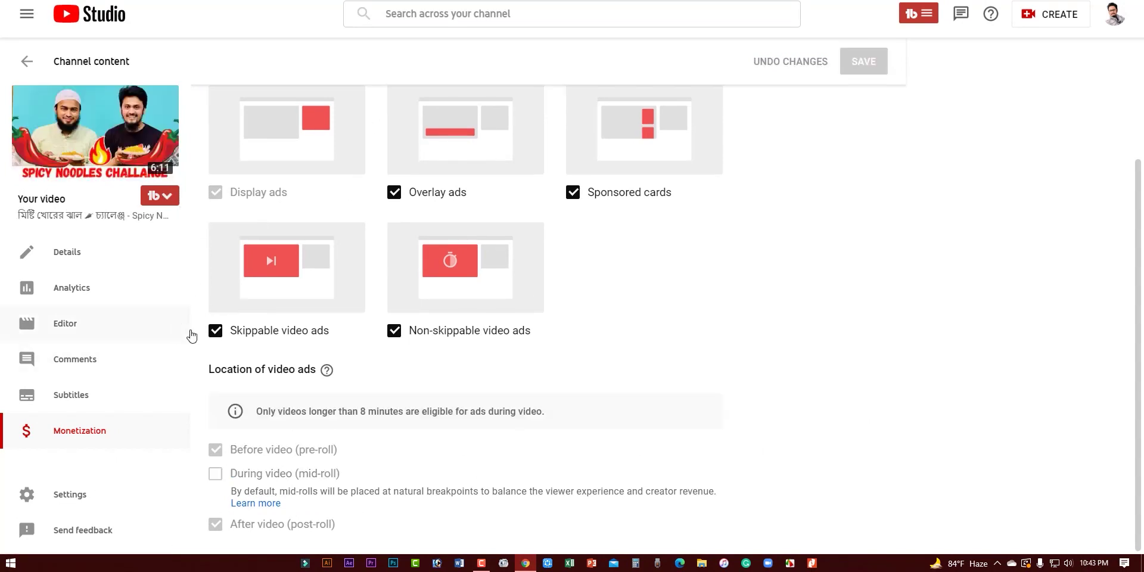
mouse_move(133, 145)
mouse_move(165, 179)
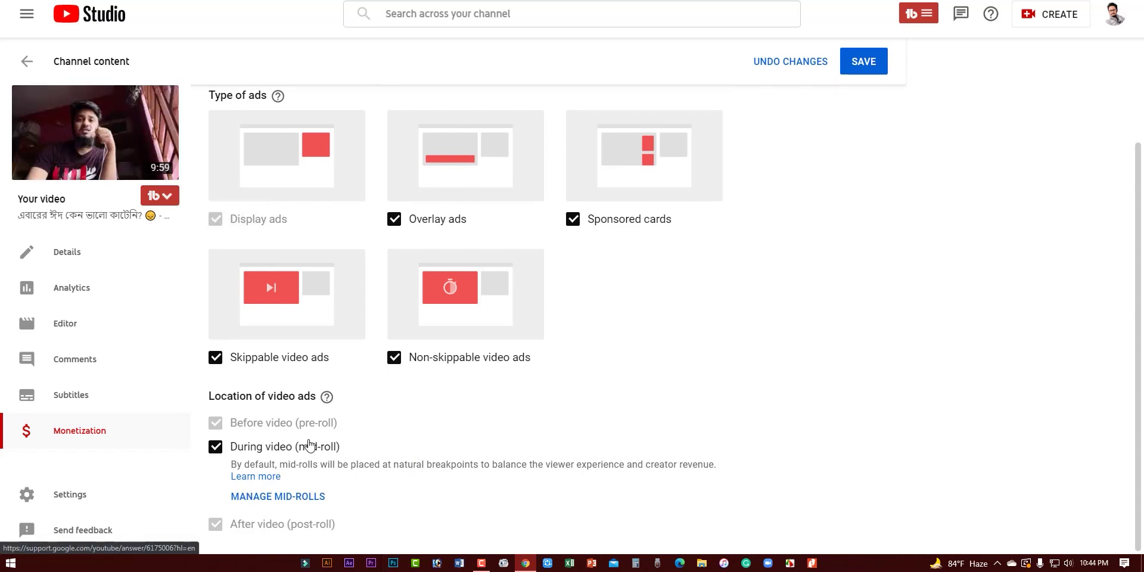
Open mid-roll management for the 9:59 video and add ad breaks at 0:00:00 and 2:00:00
click(275, 498)
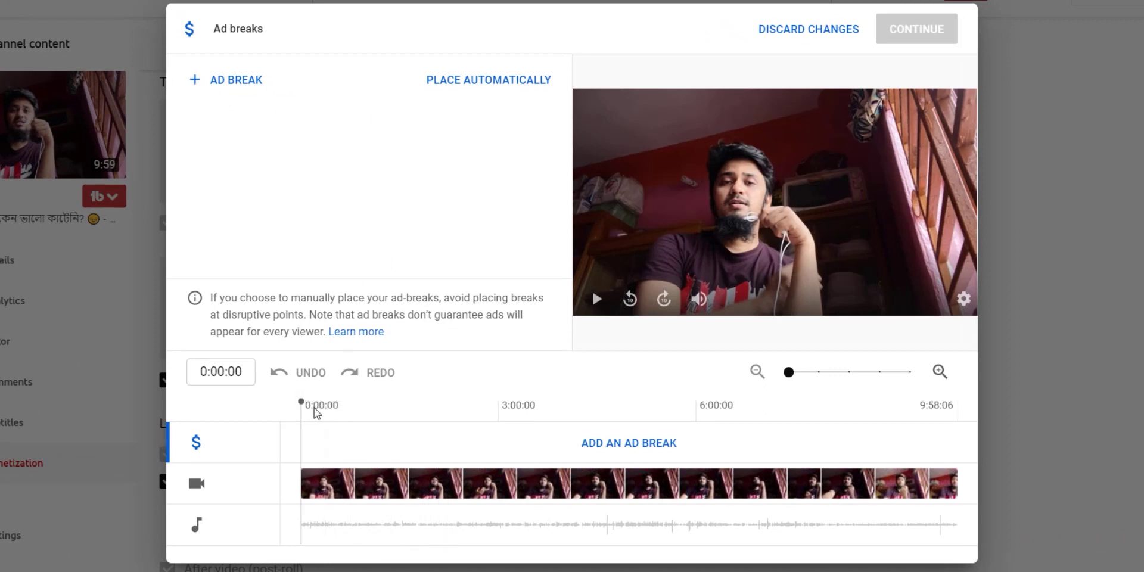
click(236, 80)
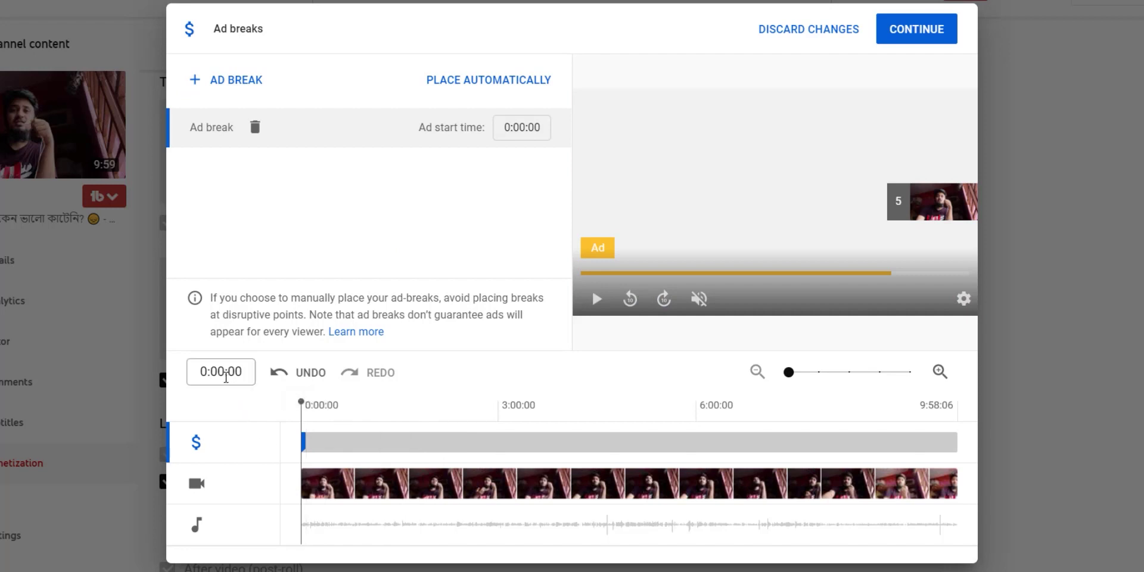
click(204, 376)
text(2)
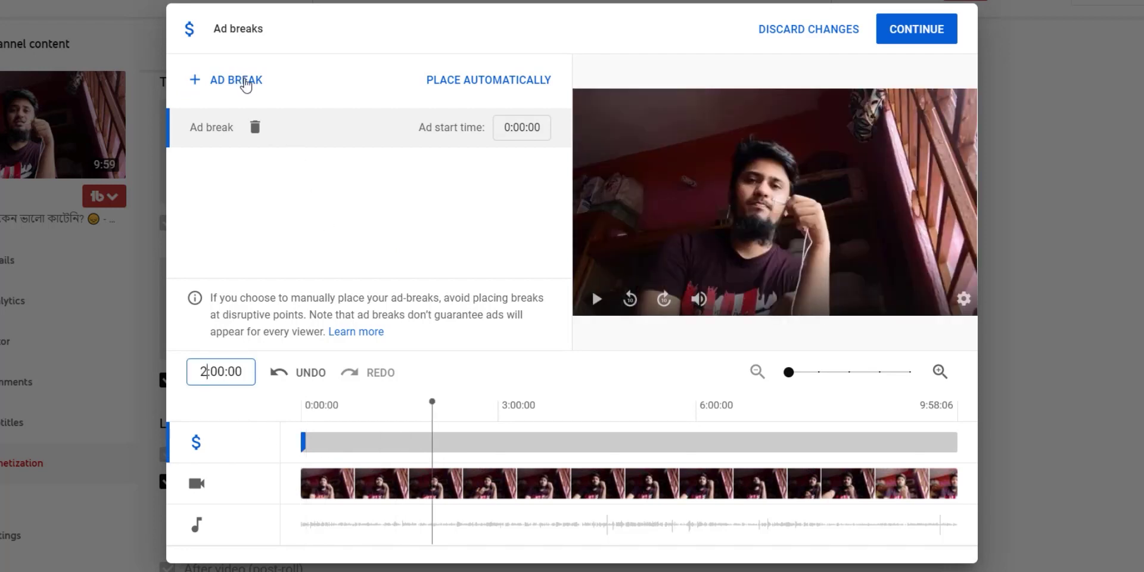
click(247, 80)
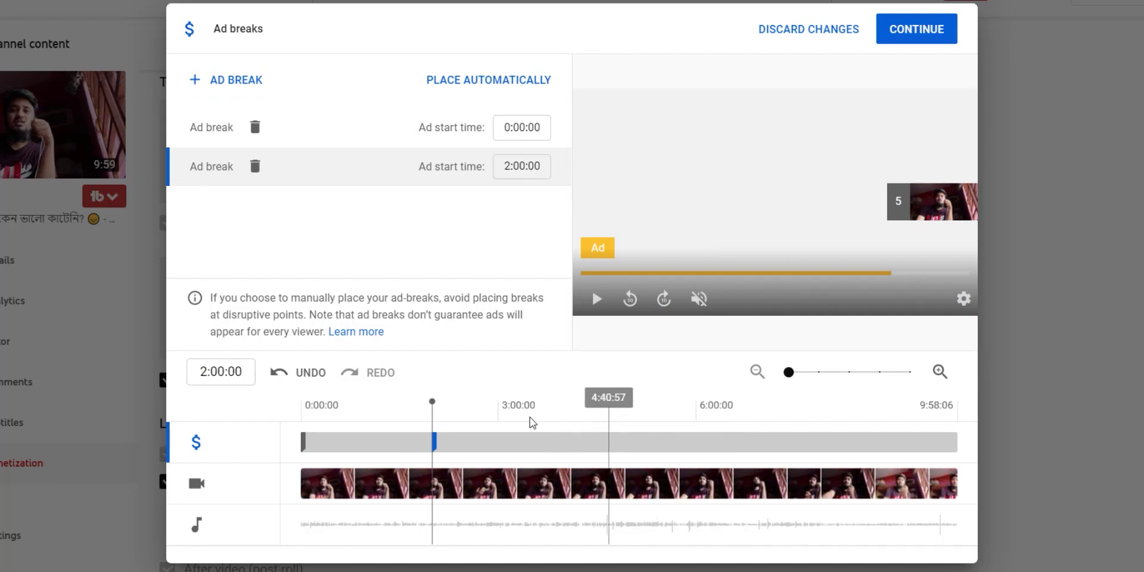
Add two more ad breaks further along the video's timeline, at about 4:37:52 and 7:27:13
click(209, 378)
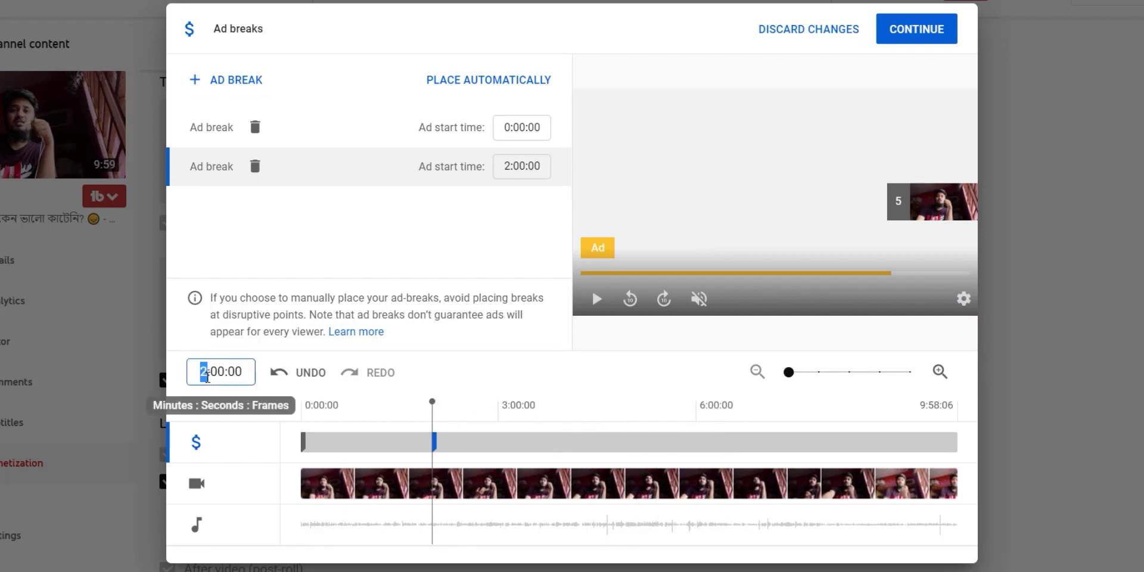
click(606, 414)
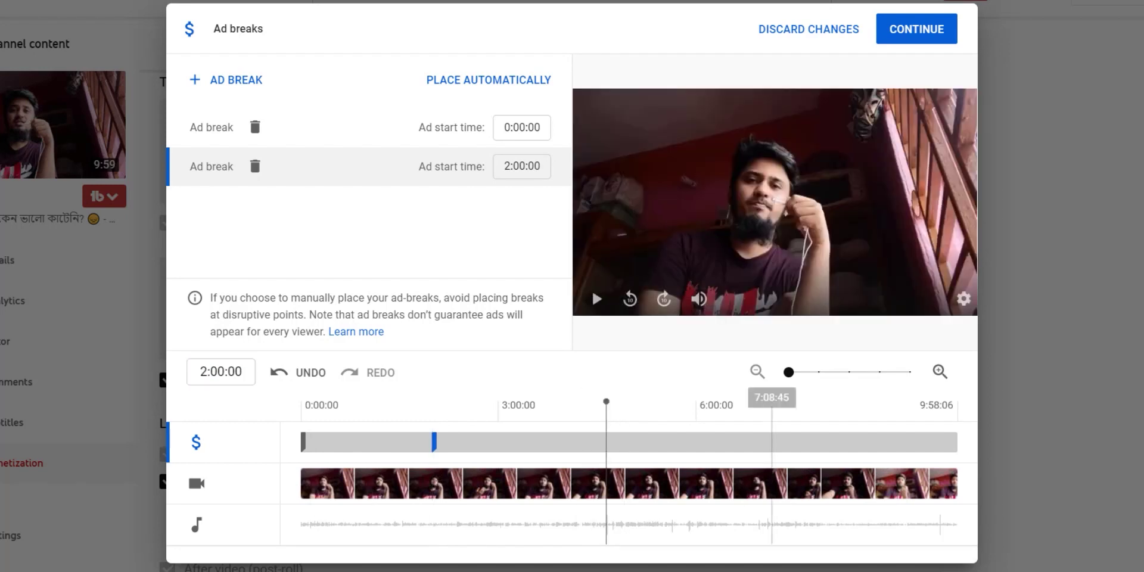
click(215, 79)
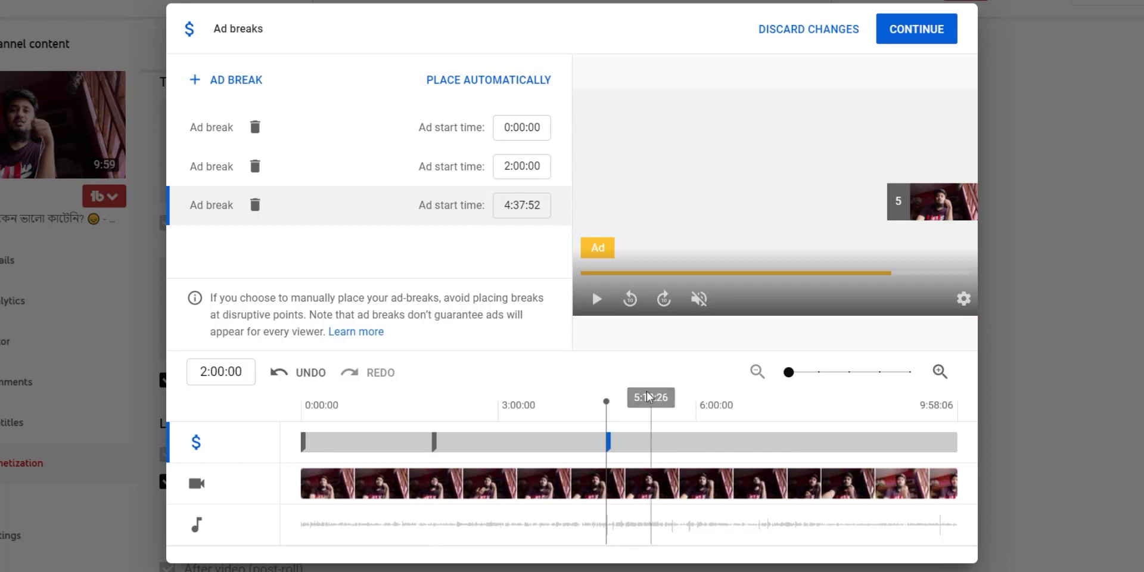
click(793, 412)
click(230, 79)
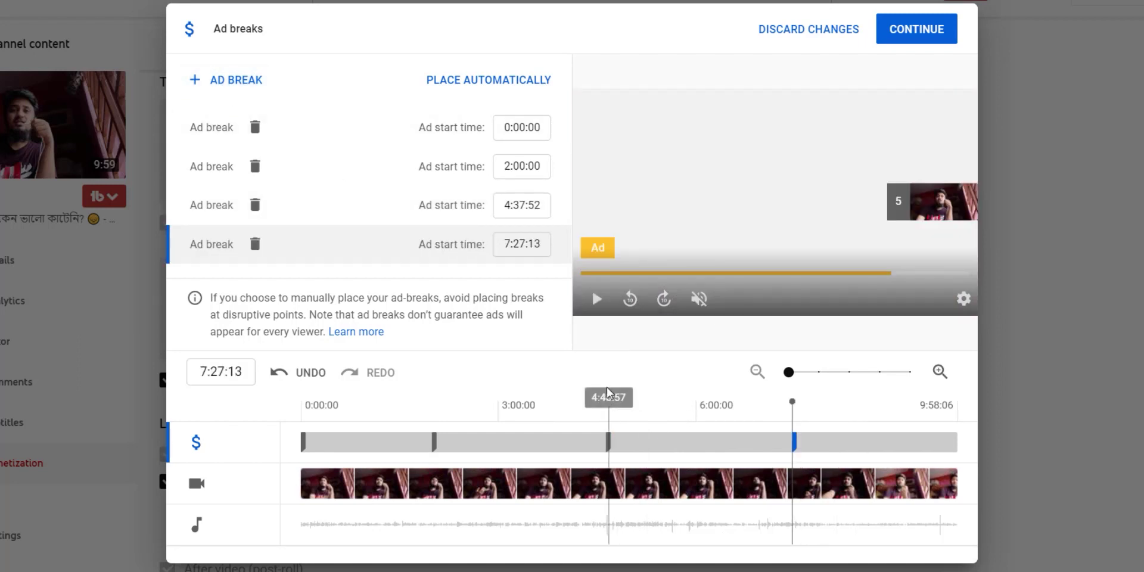